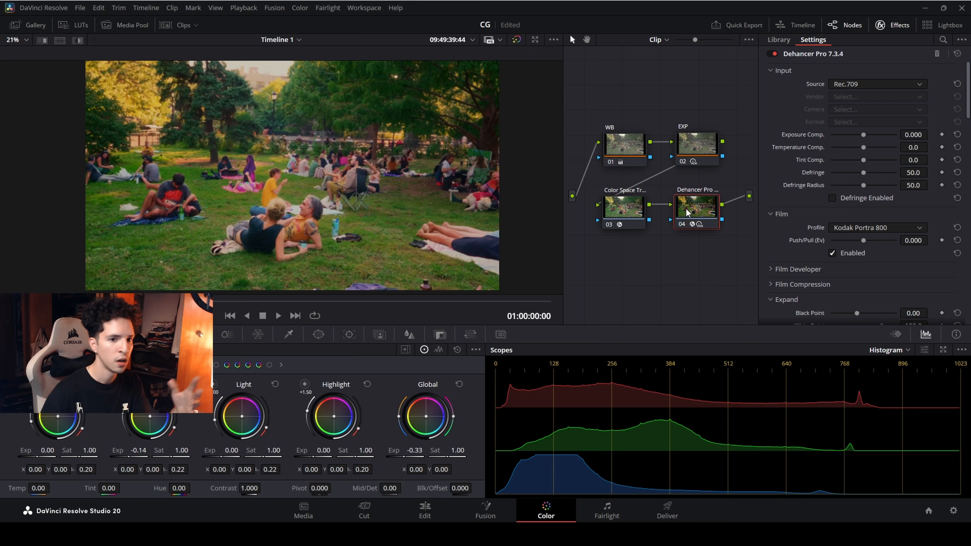
Step: Compare the park shot with the Dehancer Pro and Color Space Transform nodes bypassed and re-enabled
left_click_drag(687, 212, 686, 211)
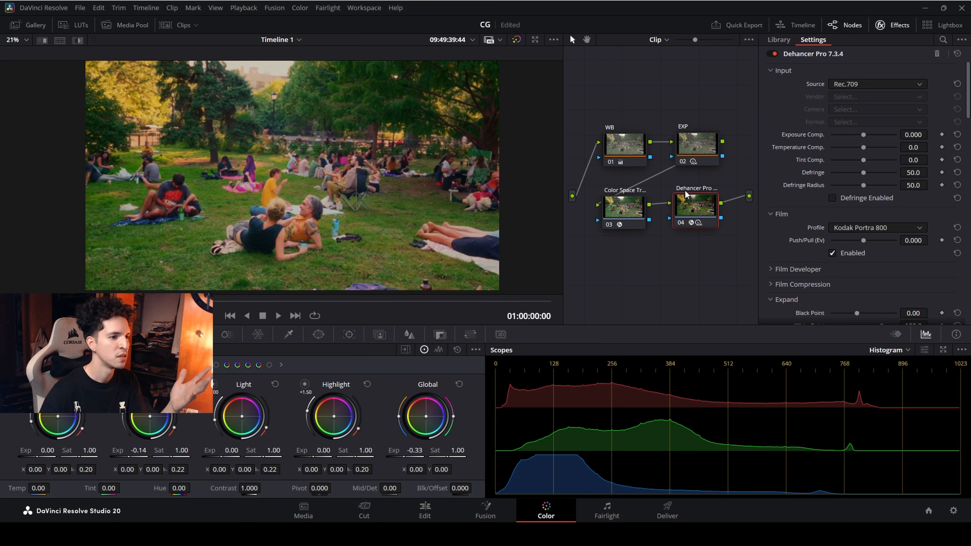
key("ctrl+d")
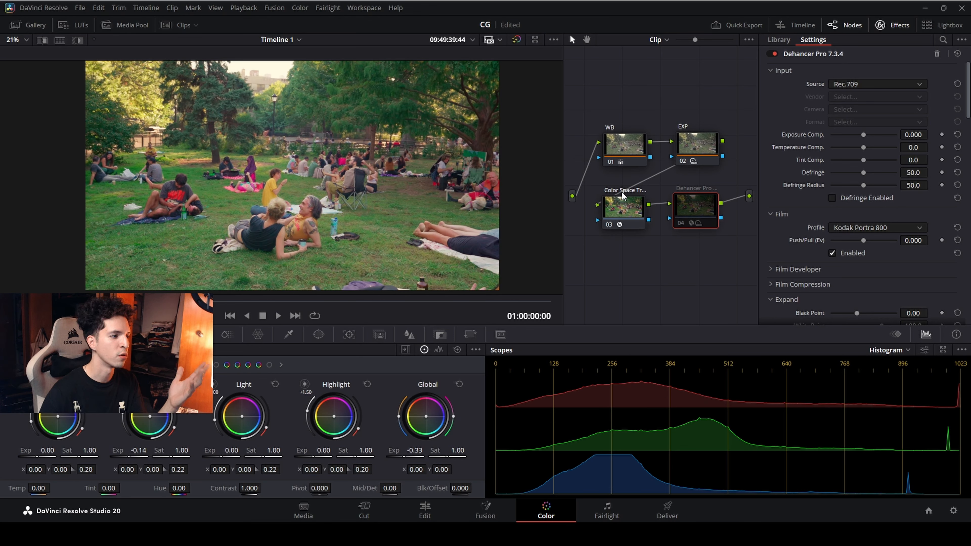
key("ctrl+d")
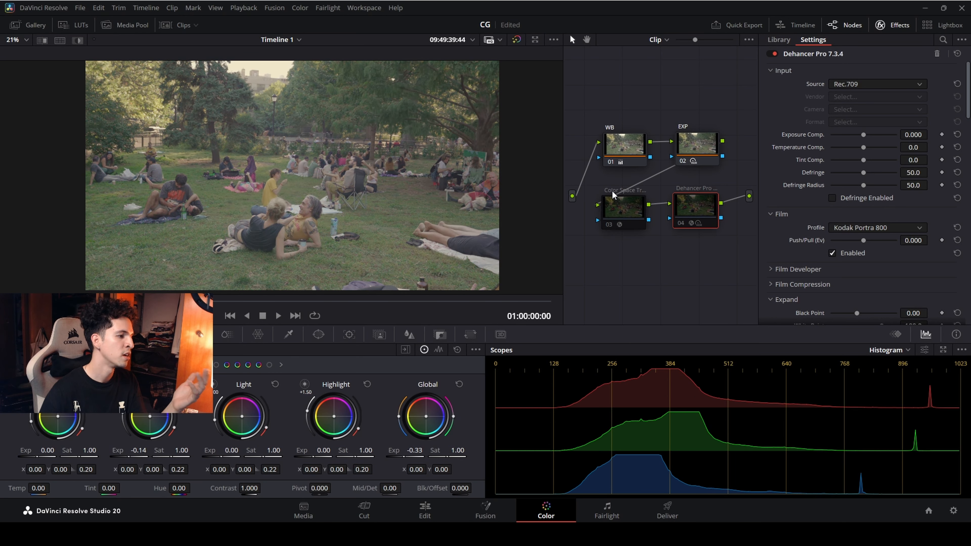
key("ctrl+d")
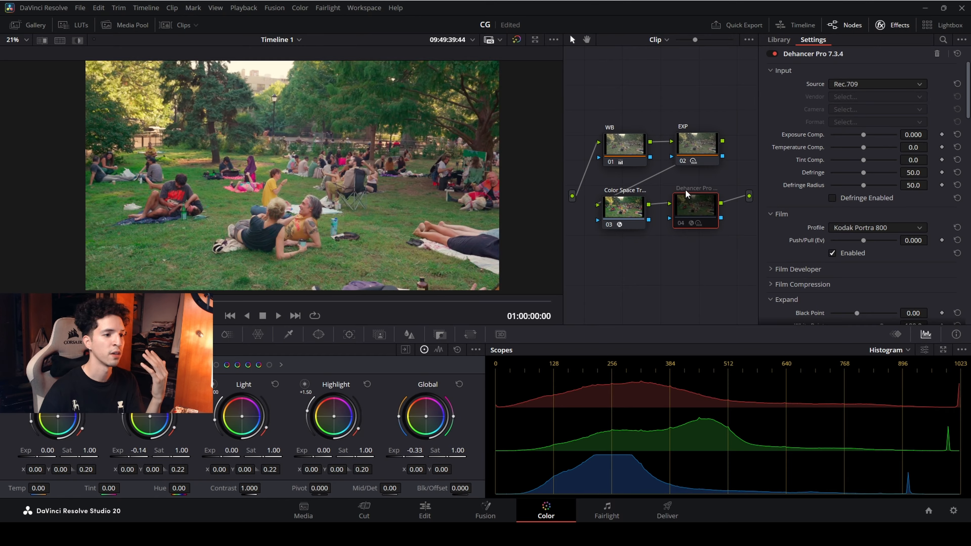
key("ctrl+d")
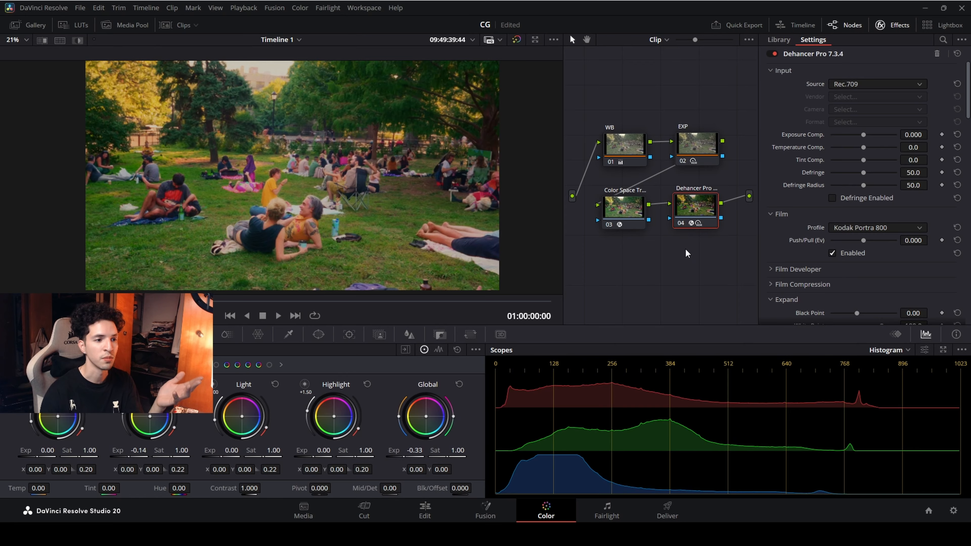
Step: Save the project and open the stills gallery
scroll(452, 262, "down", 1)
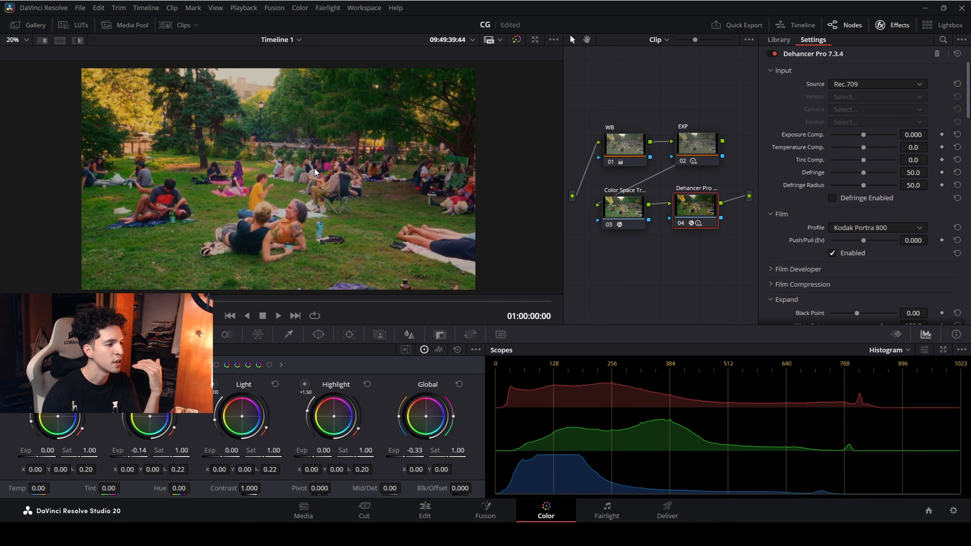
key("ctrl+s")
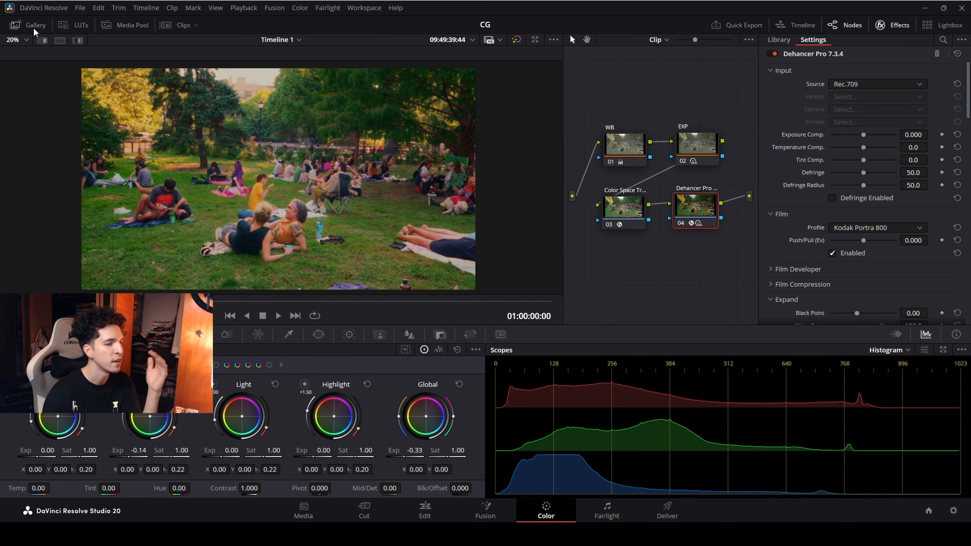
left_click(31, 25)
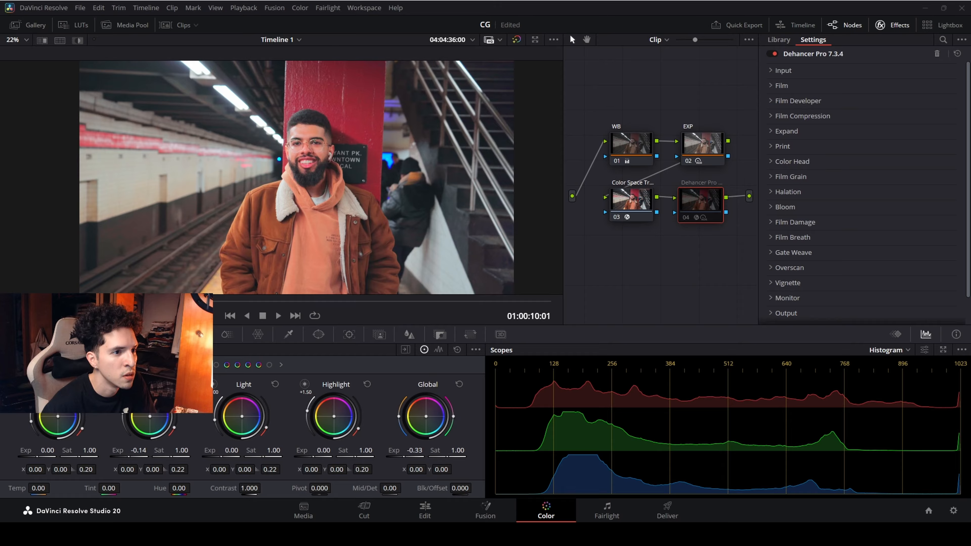
Step: Expand the Film settings of the subway clip's Dehancer Pro node and enable the node
left_click(781, 85)
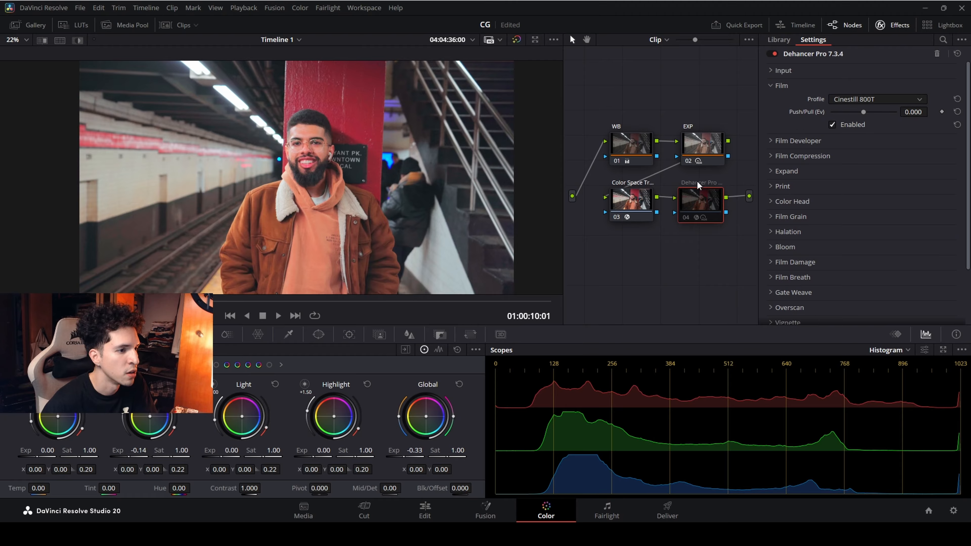
key("ctrl+d")
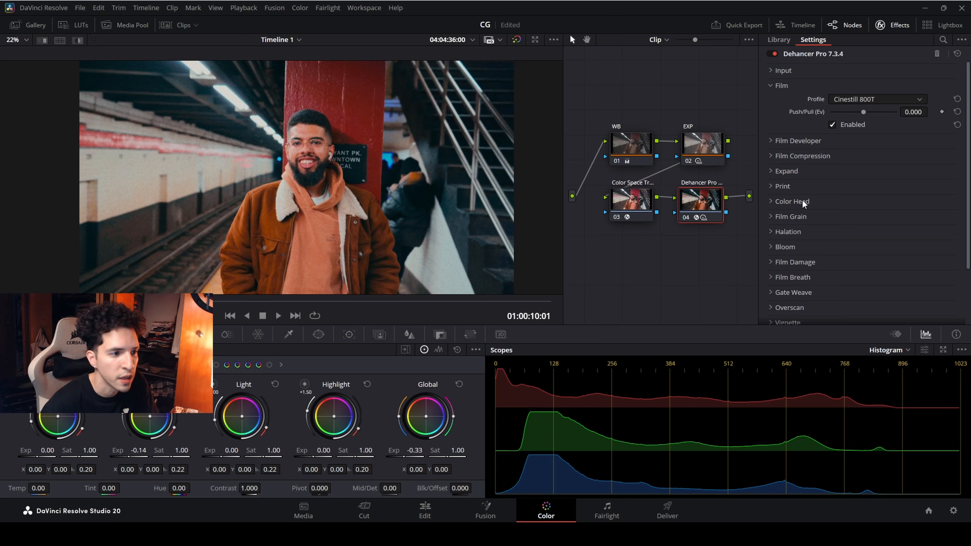
Step: Compare the subway shot without Dehancer's print emulation and with the whole node bypassed, restoring both
left_click(775, 186)
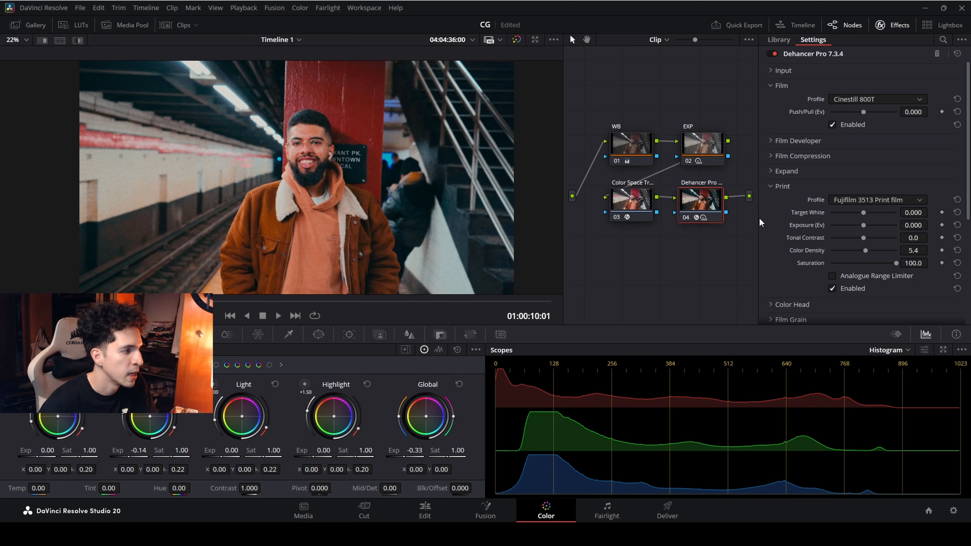
left_click(832, 288)
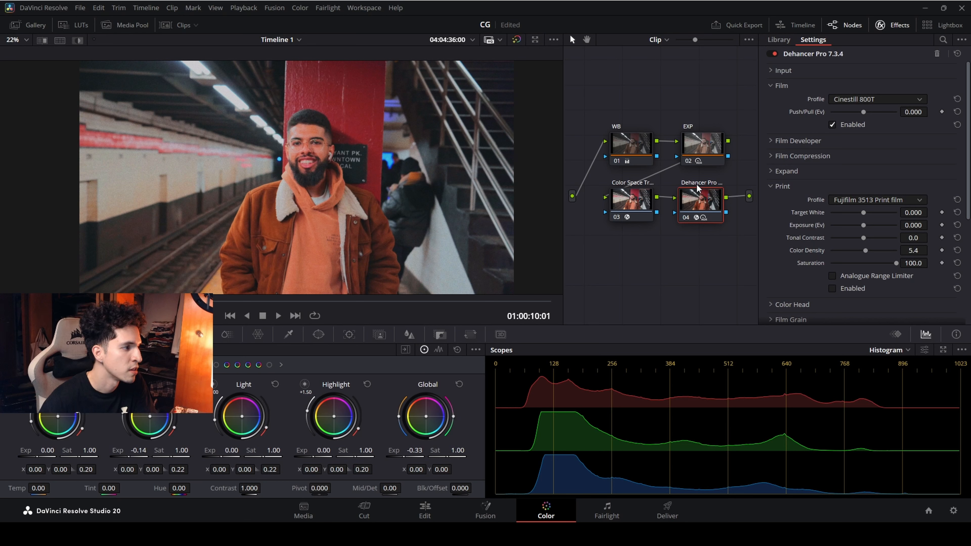
key("ctrl+d")
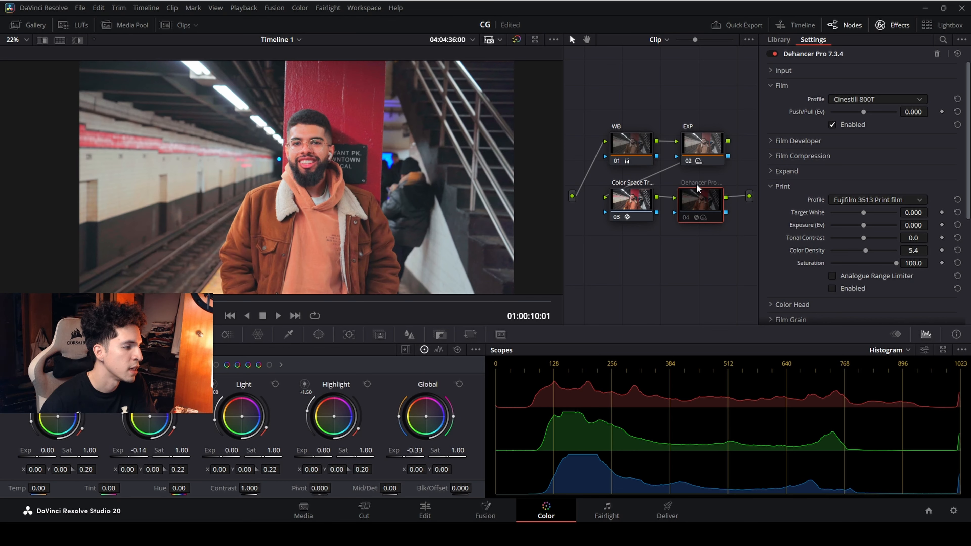
key("ctrl+d")
left_click(832, 289)
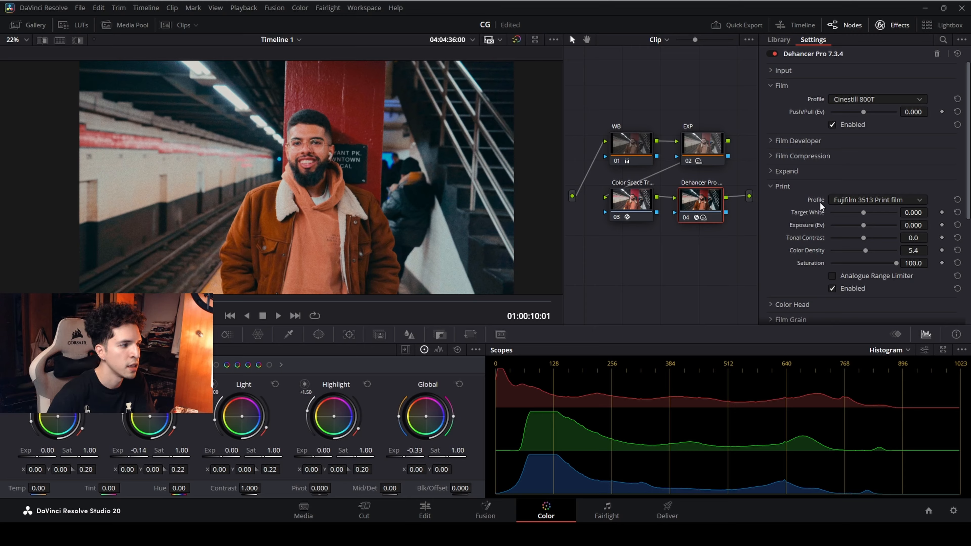
Step: Collapse the Print settings, expand Film Grain, Halation and Bloom, and enable both halation and bloom
left_click(792, 184)
scroll(796, 183, "down", 2)
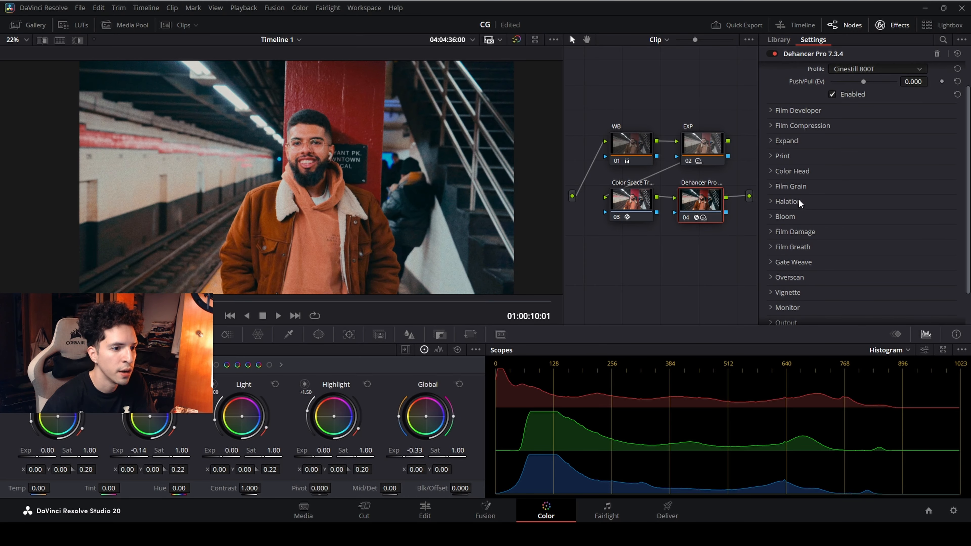
left_click(769, 183)
scroll(805, 221, "down", 2)
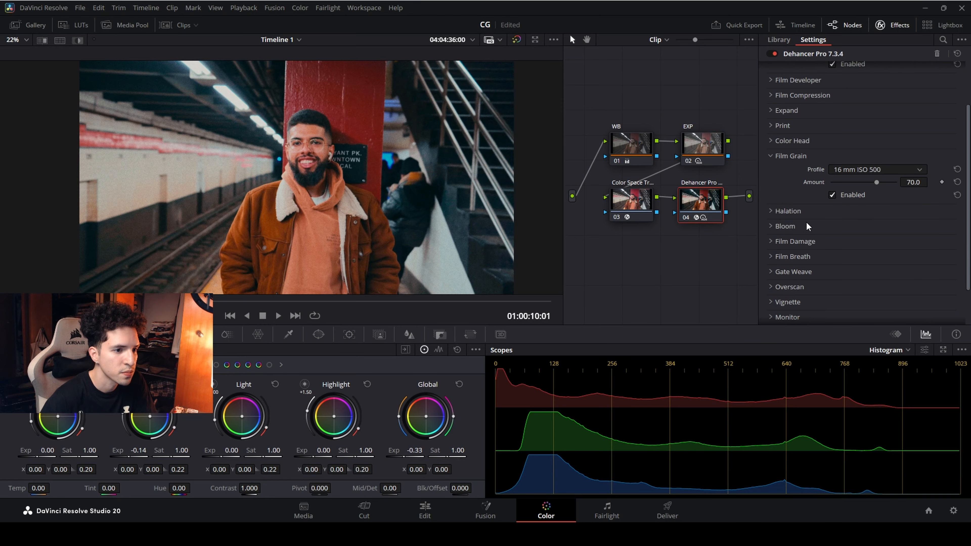
left_click(769, 211)
scroll(780, 222, "down", 2)
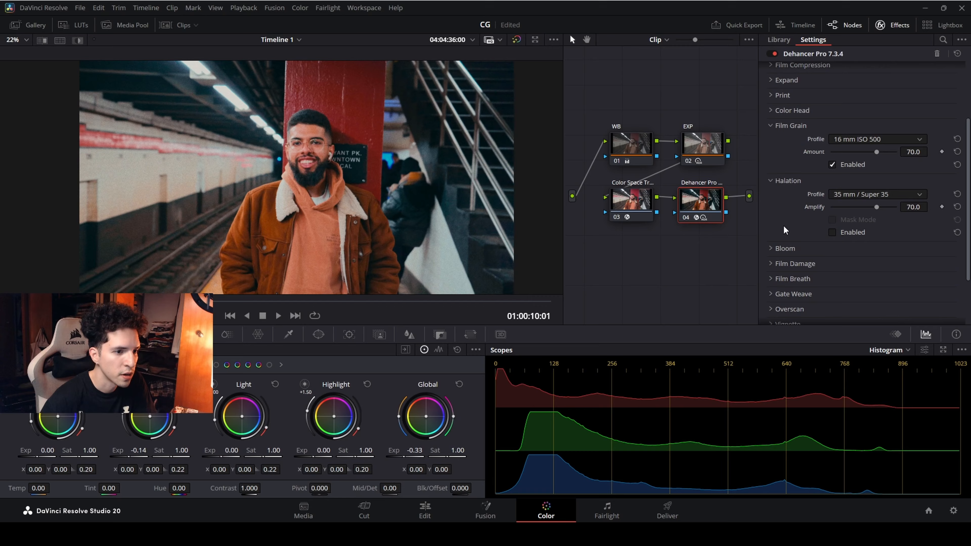
left_click(776, 249)
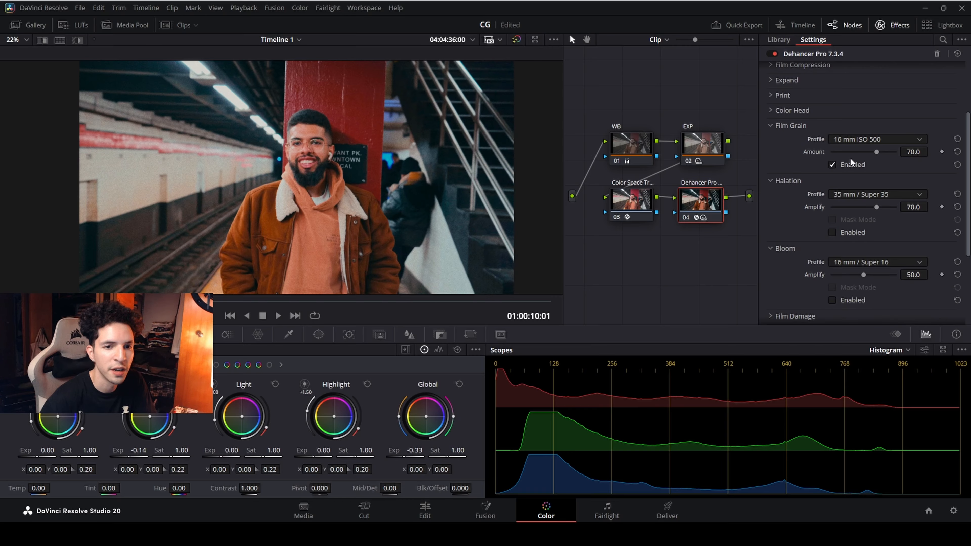
left_click(831, 231)
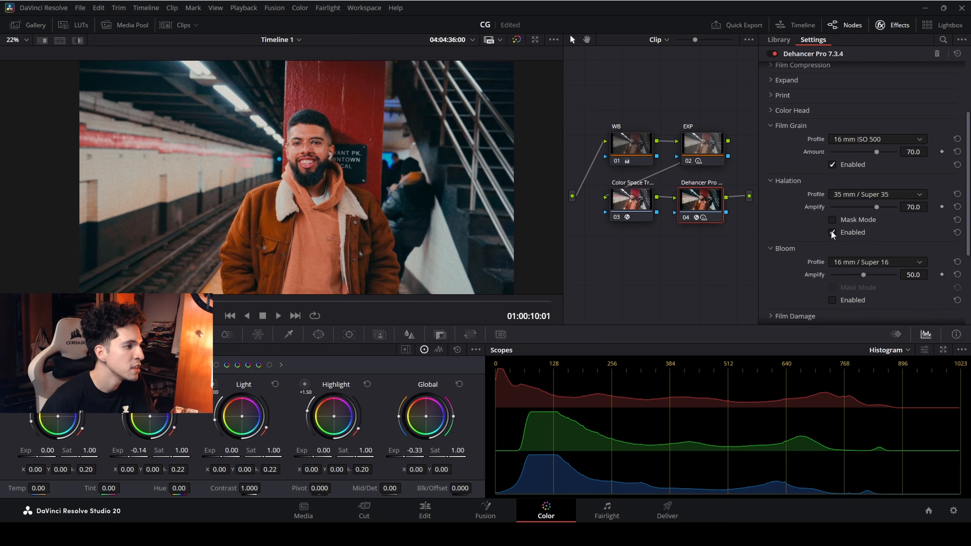
left_click(834, 300)
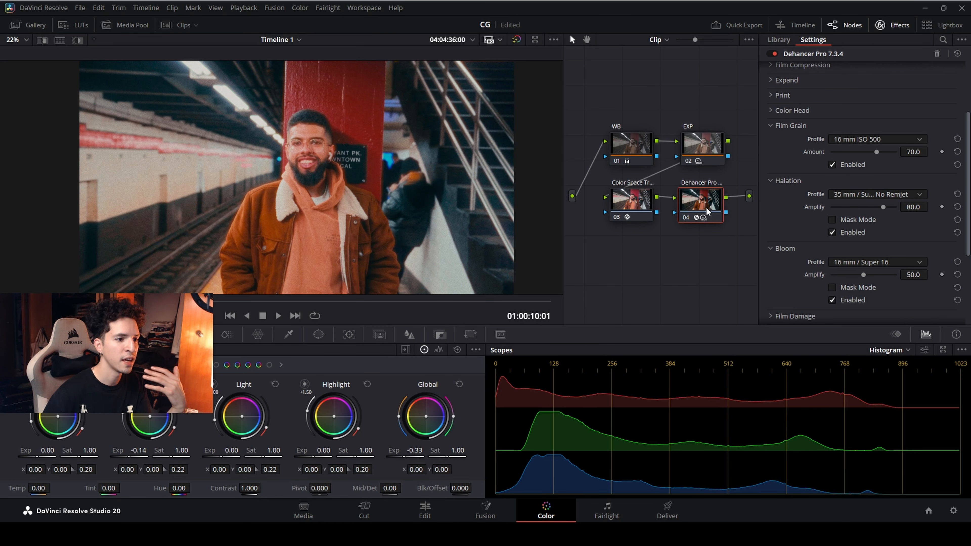
Step: Review the settings of the Color Space Transform node and the Dehancer Pro node
left_click(642, 206)
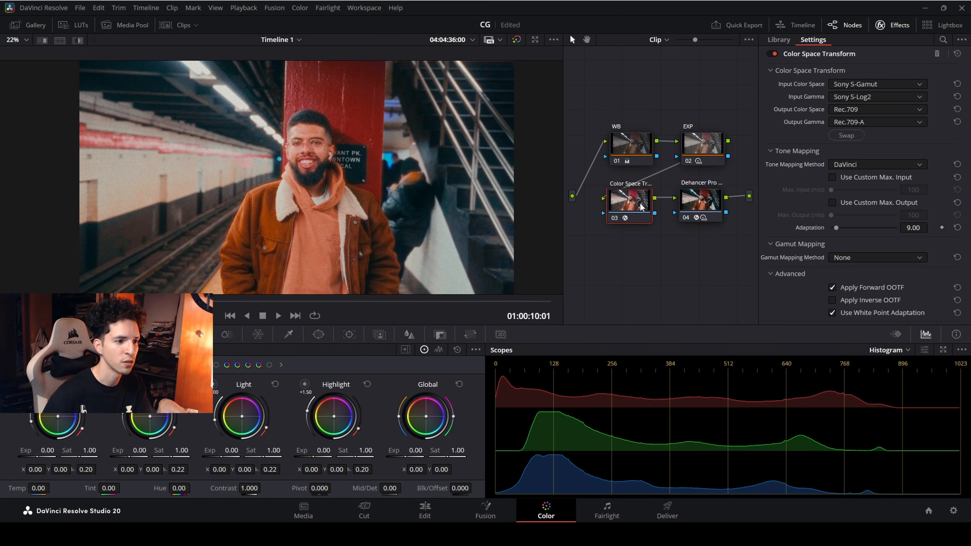
left_click(703, 211)
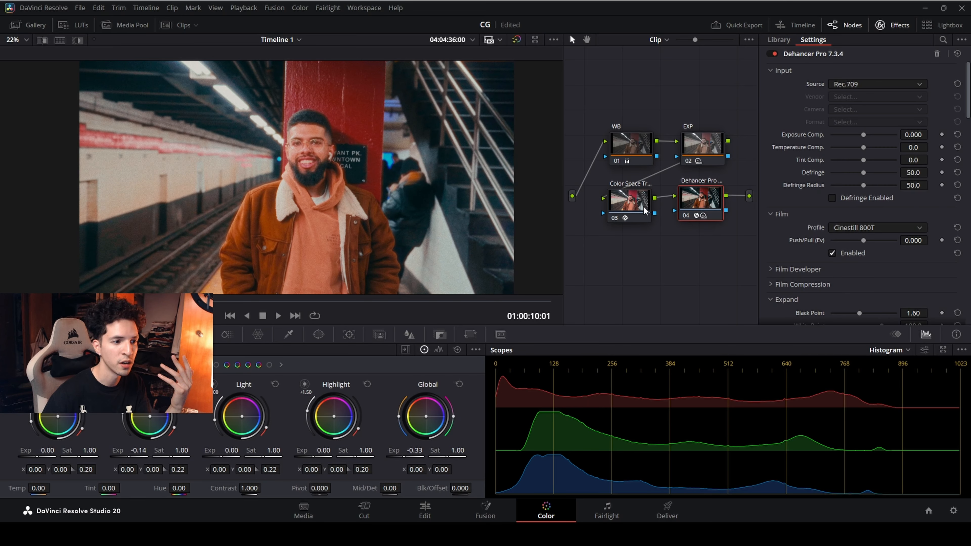
scroll(879, 237, "down", 10)
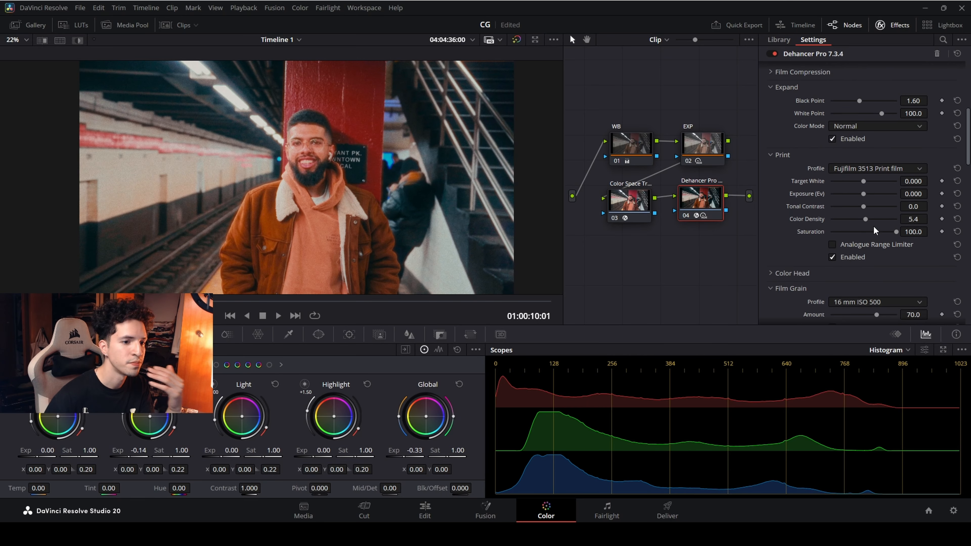
scroll(875, 230, "down", 4)
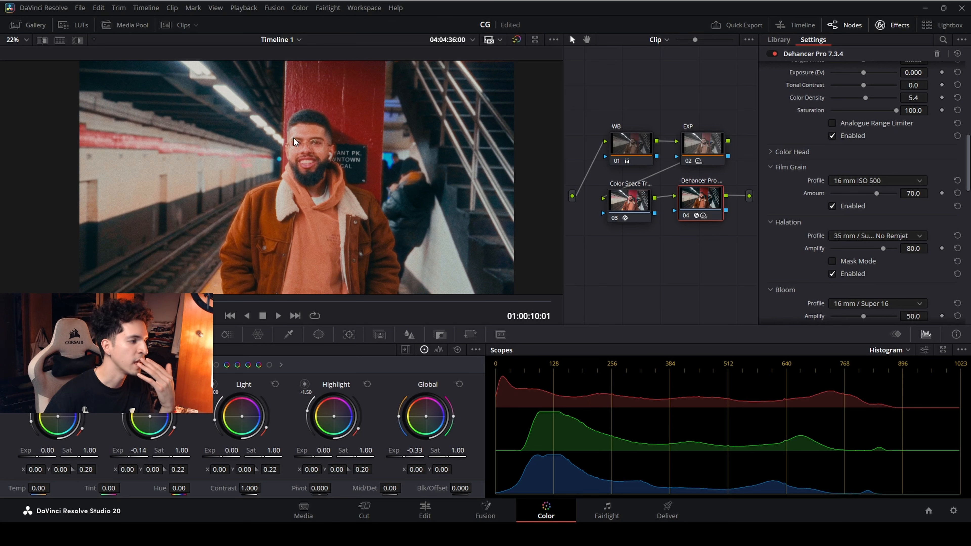
Step: Examine the grain, halation and bloom on the man's face and the station lights at closer magnification
scroll(311, 142, "up", 2)
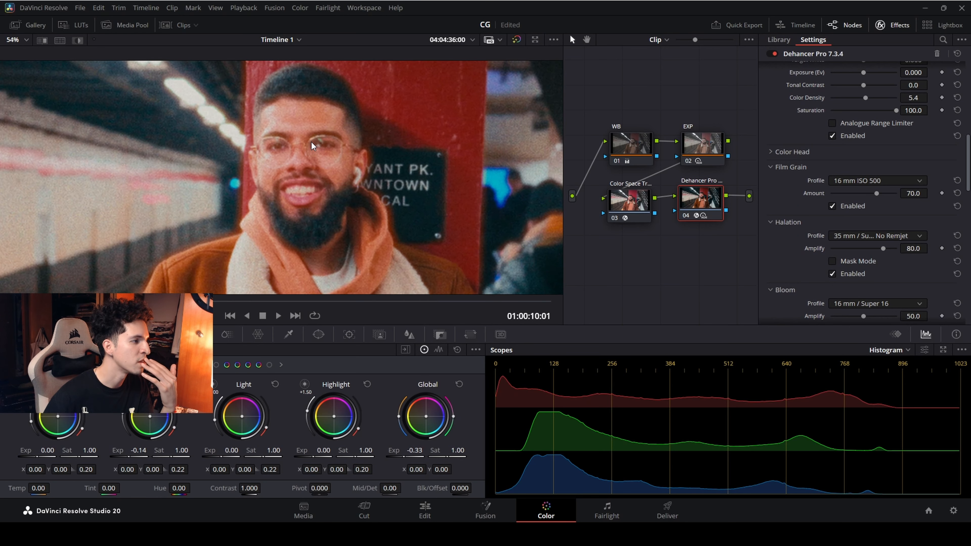
scroll(311, 142, "up", 1)
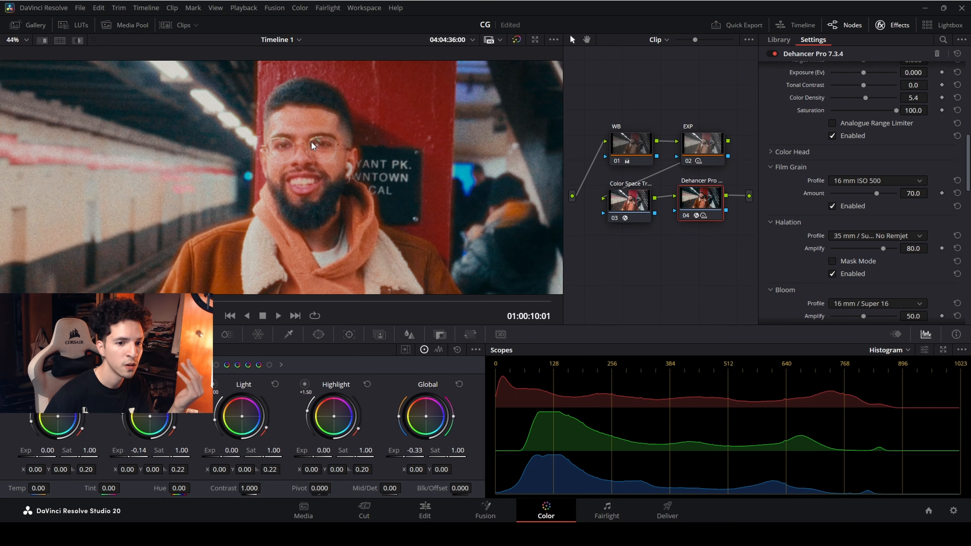
scroll(311, 142, "down", 5)
left_click_drag(268, 111, 340, 130)
scroll(313, 133, "up", 1)
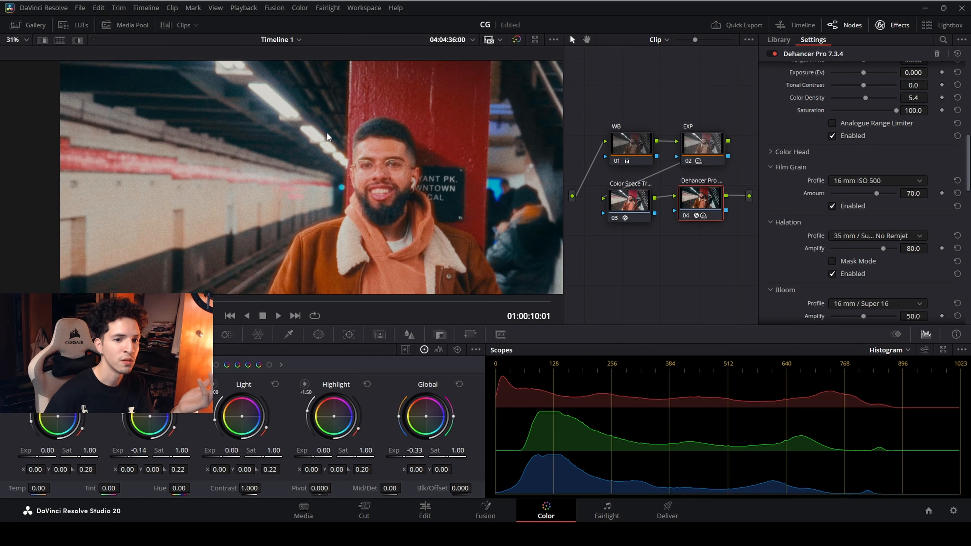
scroll(327, 133, "up", 2)
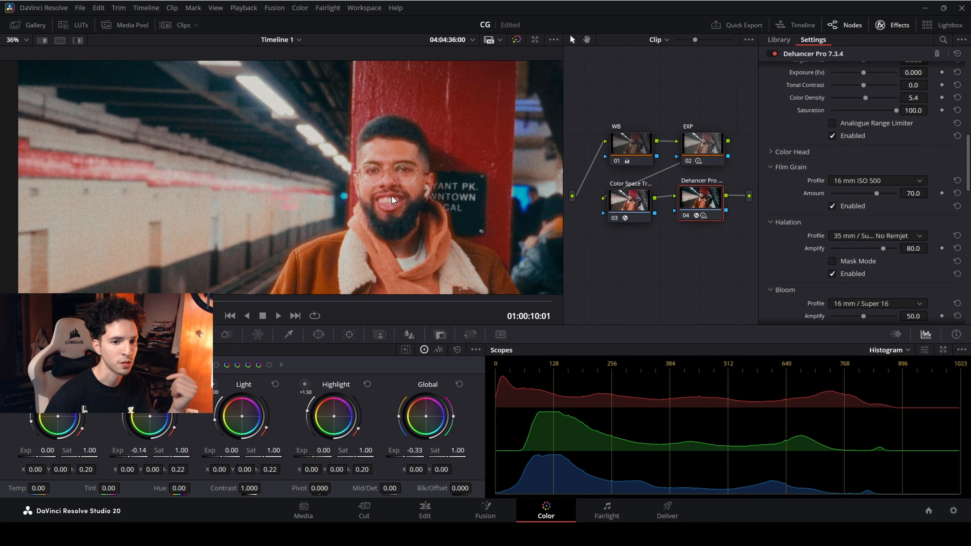
scroll(391, 196, "down", 4)
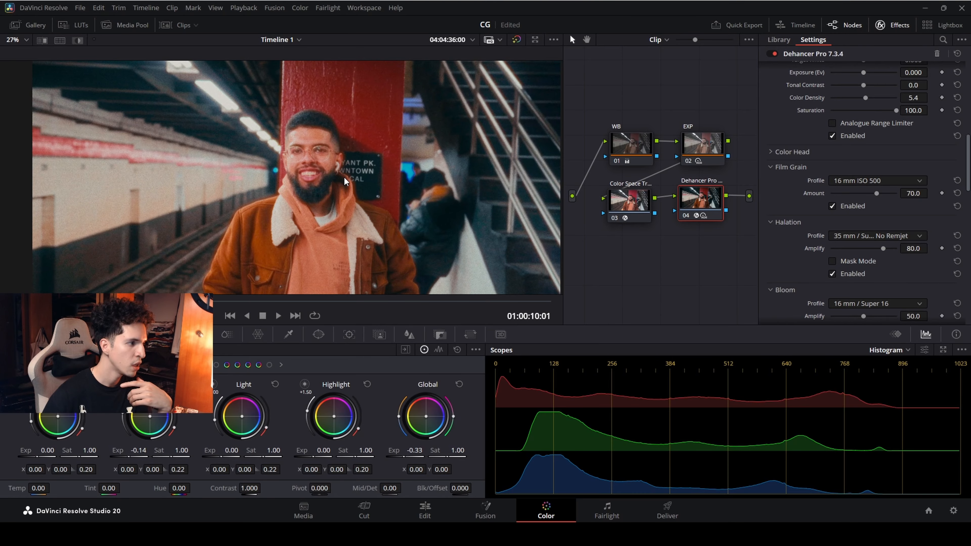
scroll(343, 176, "down", 1)
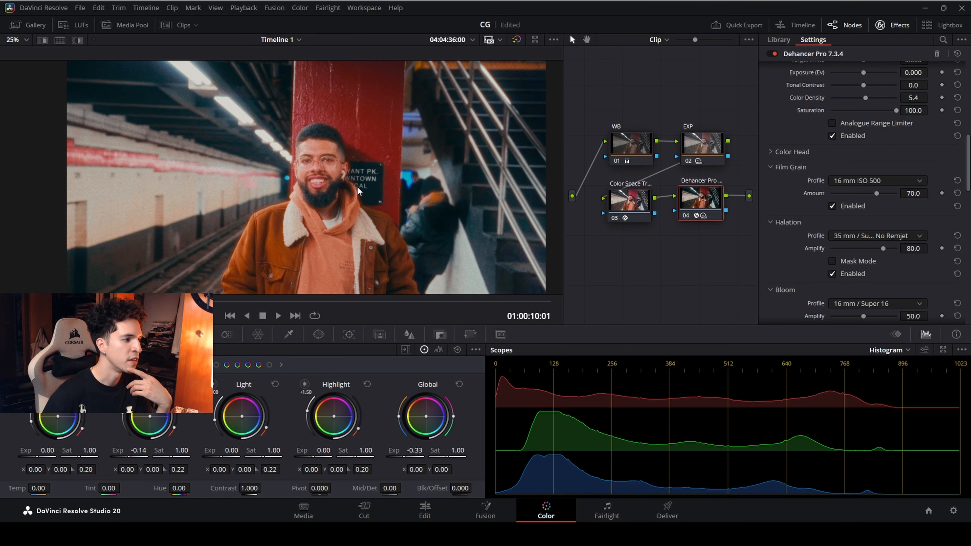
left_click_drag(358, 186, 360, 187)
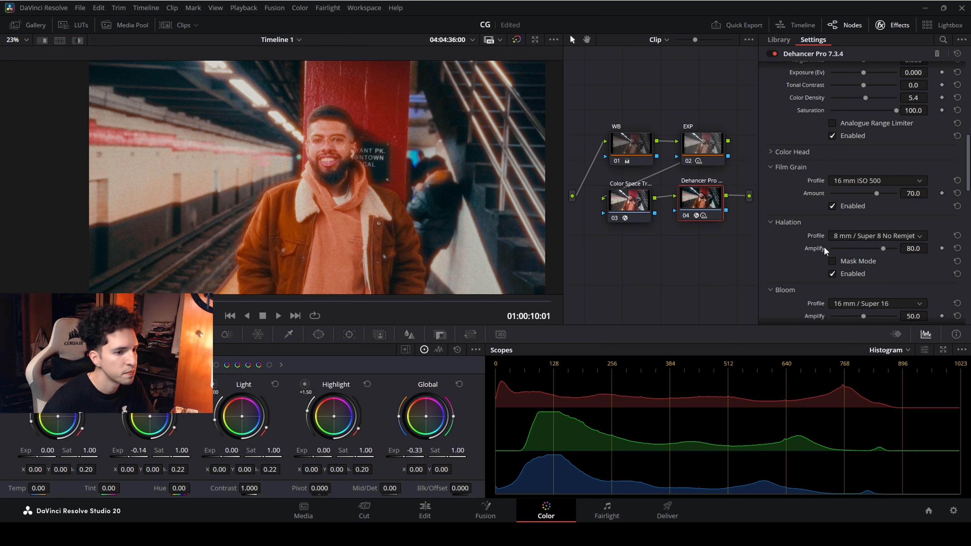
Step: Turn off halation in the subway clip's Dehancer Pro node
left_click(833, 274)
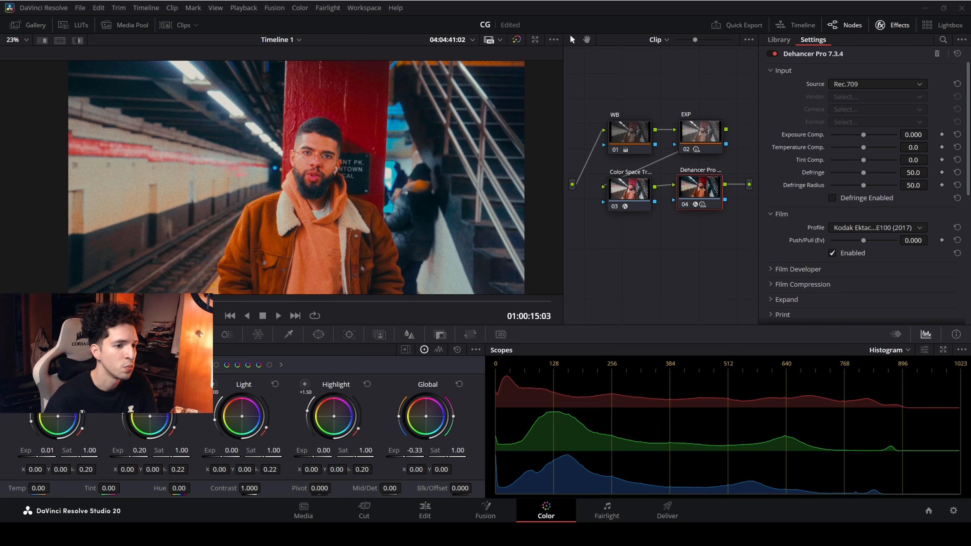
Step: Set the film push/pull to 0.047 on the Kodak Ektachrome E100 subway clip and expand the Print settings
left_click_drag(862, 240, 864, 241)
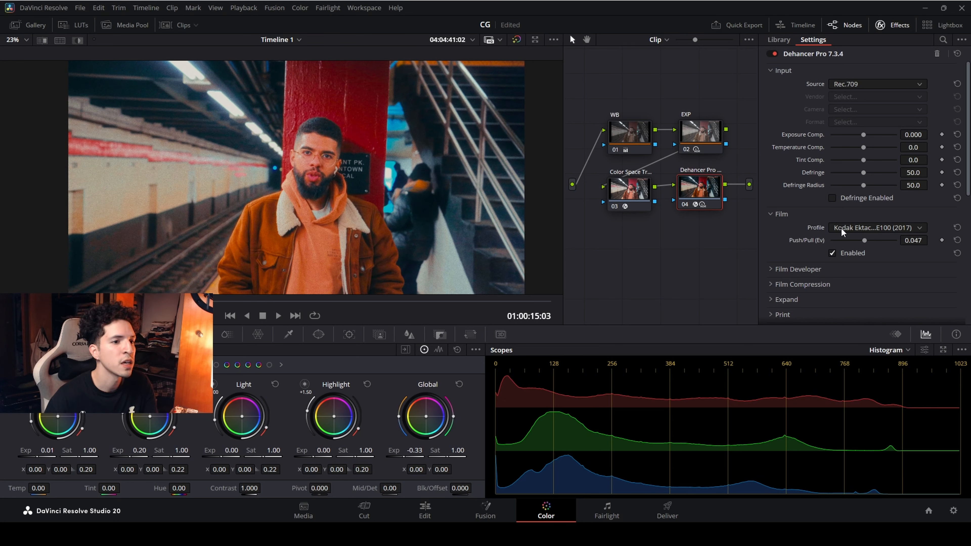
scroll(824, 243, "down", 2)
left_click(797, 251)
scroll(865, 230, "down", 3)
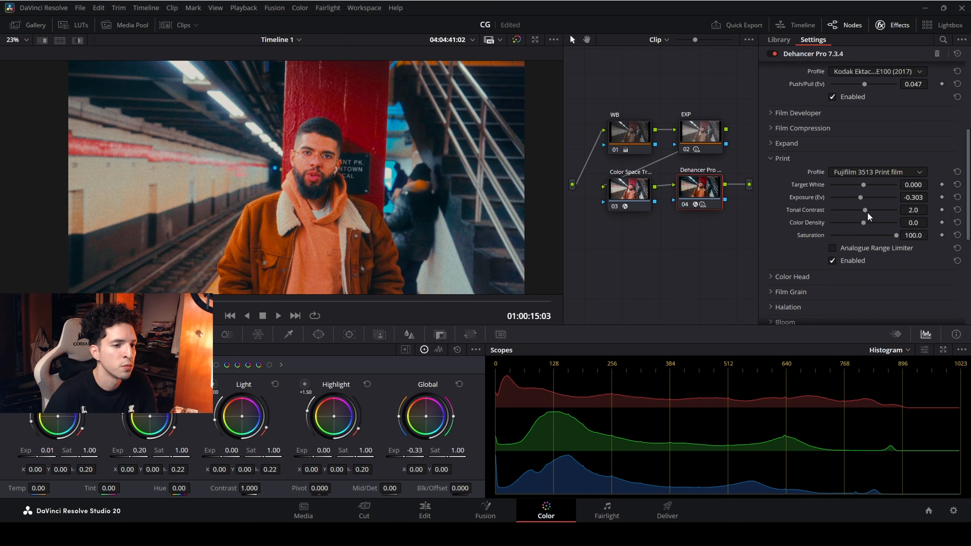
Step: Review the Film Grain, Halation and Bloom settings of the Kodak Ektachrome E100 subway clip
left_click(831, 284)
scroll(837, 267, "down", 3)
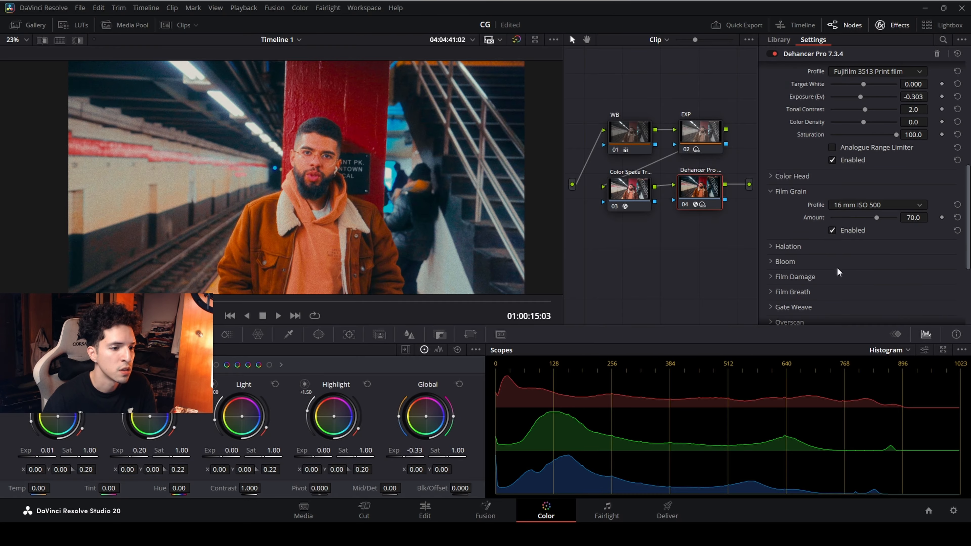
left_click(828, 248)
scroll(840, 214, "down", 1)
scroll(837, 229, "down", 1)
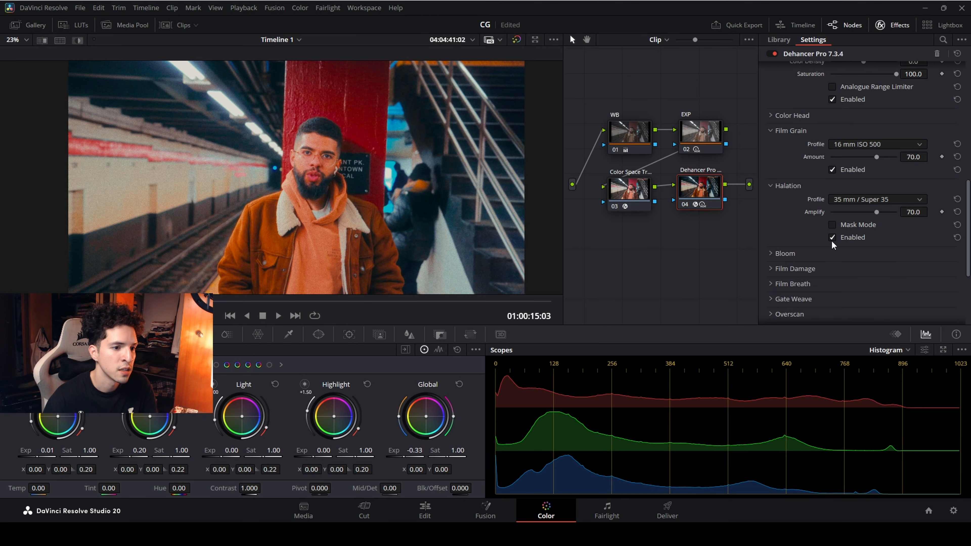
left_click(813, 254)
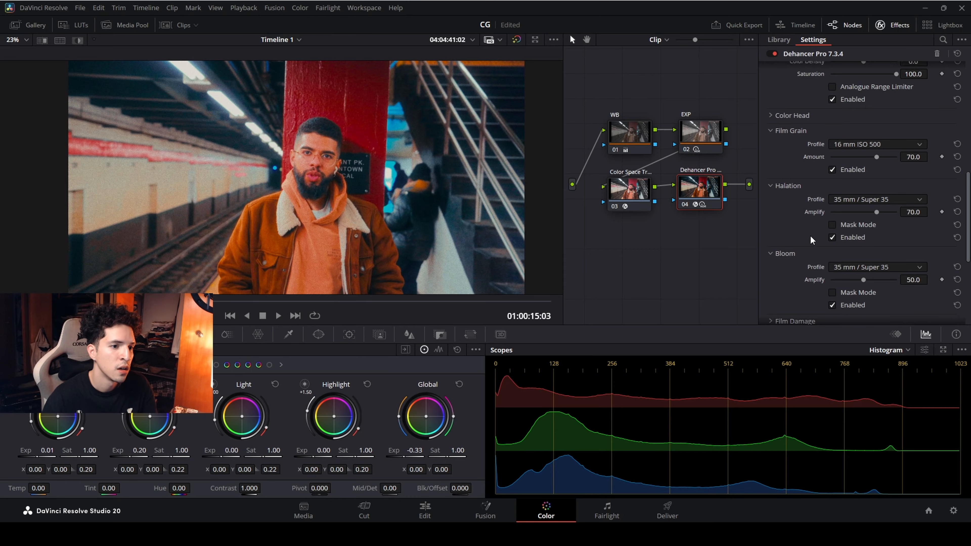
Step: Lower the tonal contrast in the Print settings of the subway clip's Dehancer Pro node
scroll(813, 240, "down", 1)
scroll(837, 205, "up", 3)
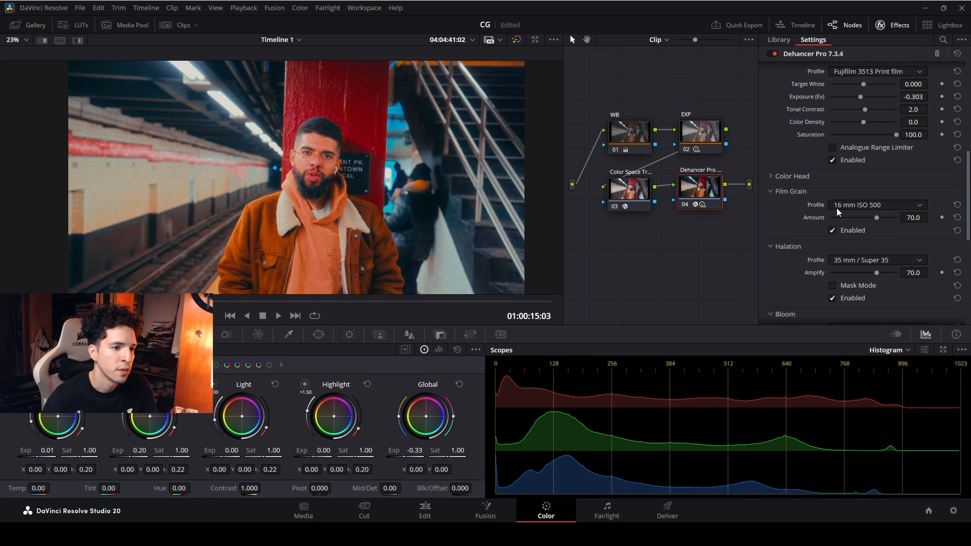
scroll(836, 208, "up", 2)
left_click_drag(864, 170, 855, 158)
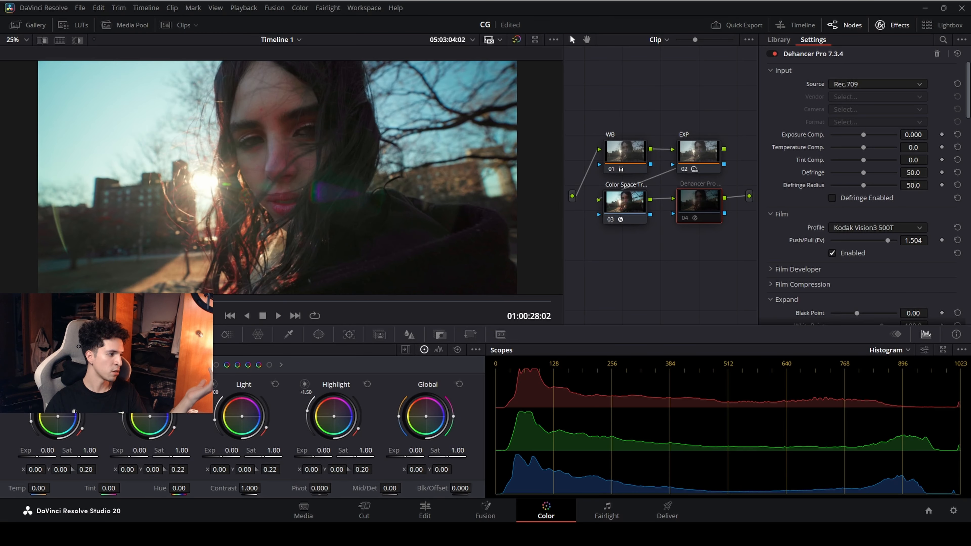
Step: Play the backlit portrait clip of the woman
key("space")
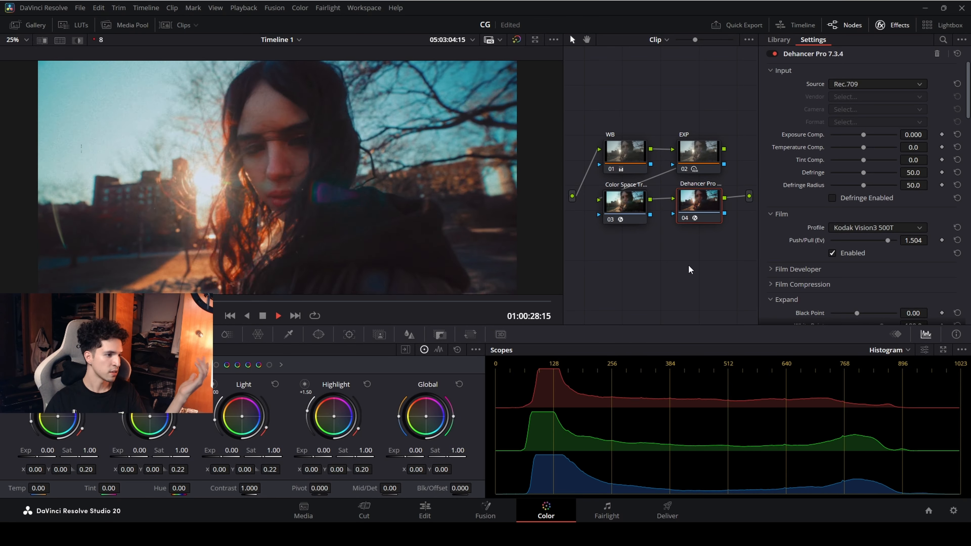